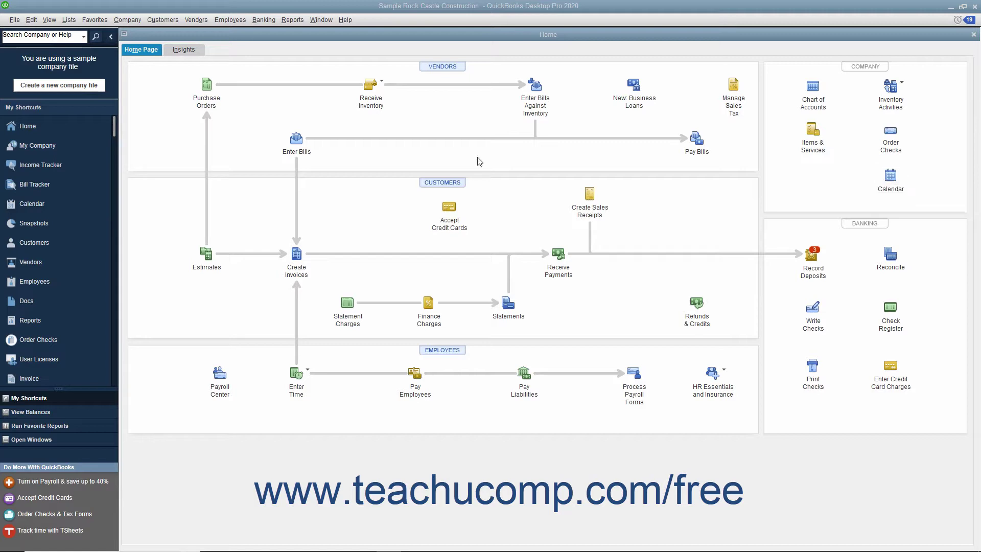
Open the Company Calendar and the Keswick Insulation bill dated 12/15/2024.
click(127, 20)
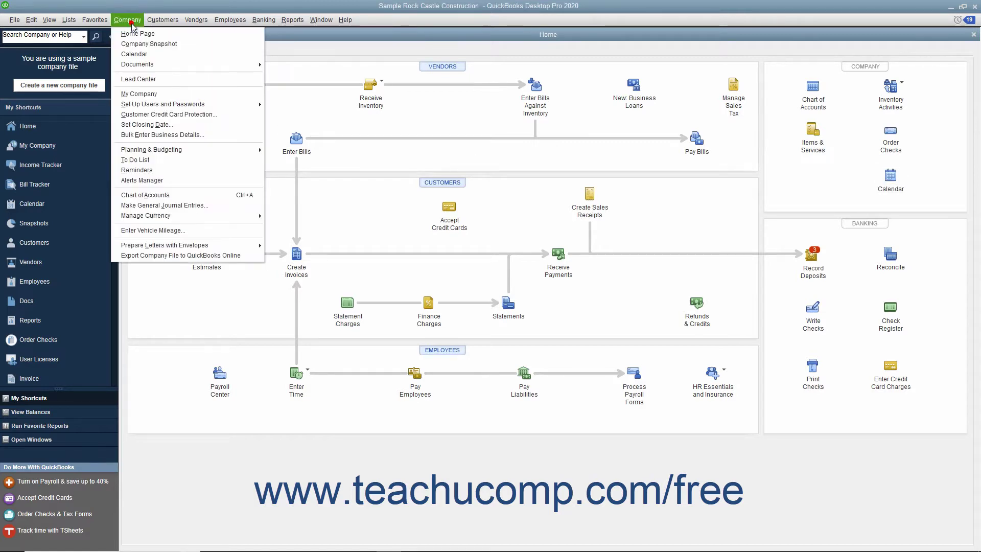
click(139, 54)
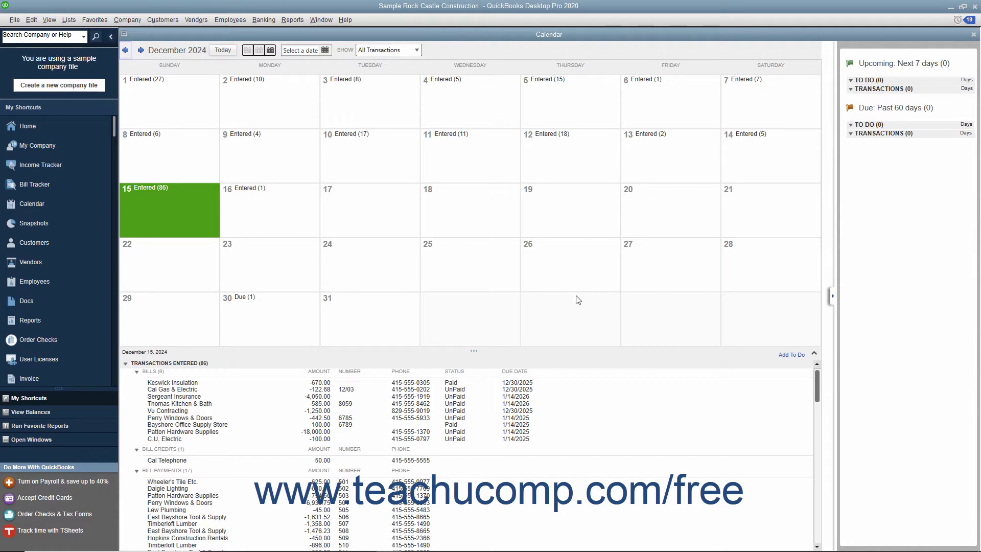
double_click(212, 382)
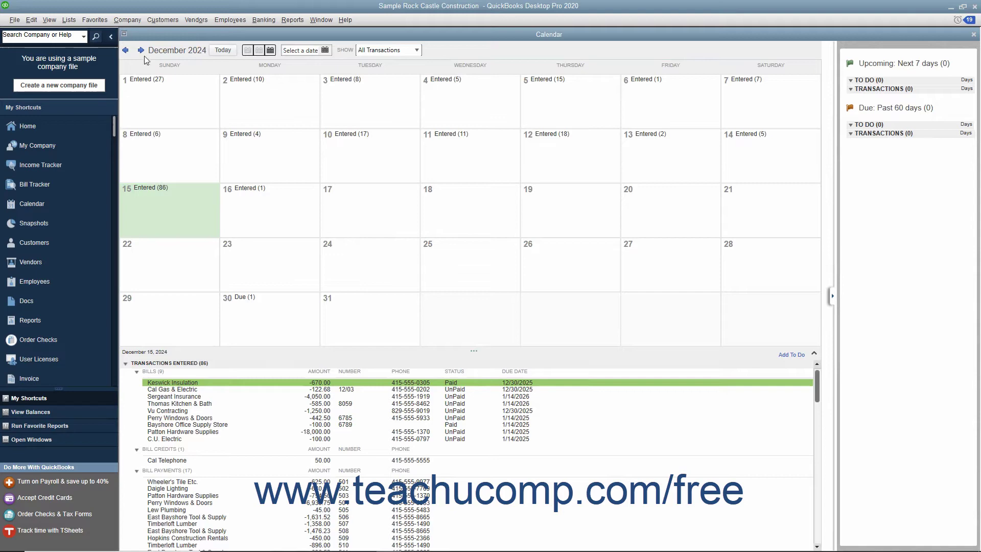
Step the calendar back to November 2024, forward to December, then to today.
click(127, 51)
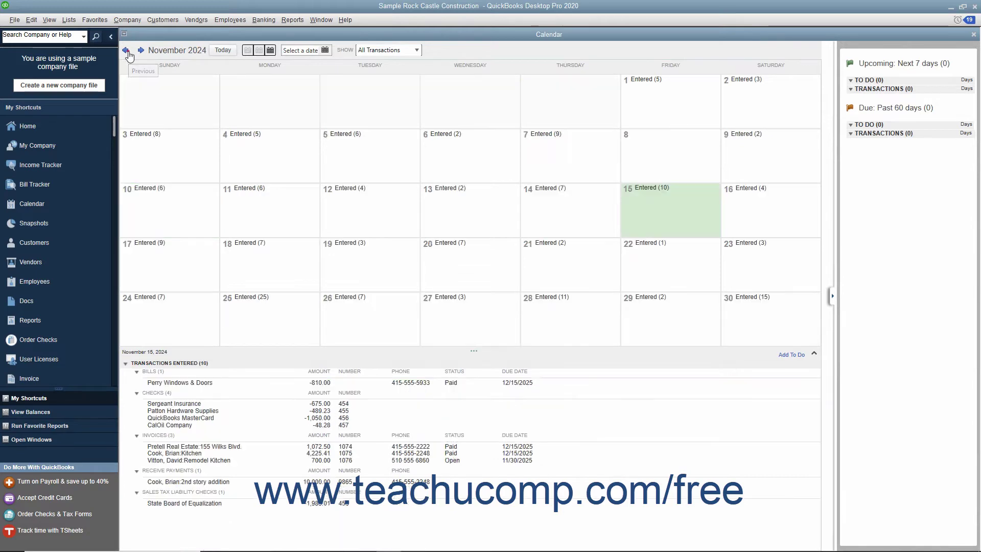
click(142, 51)
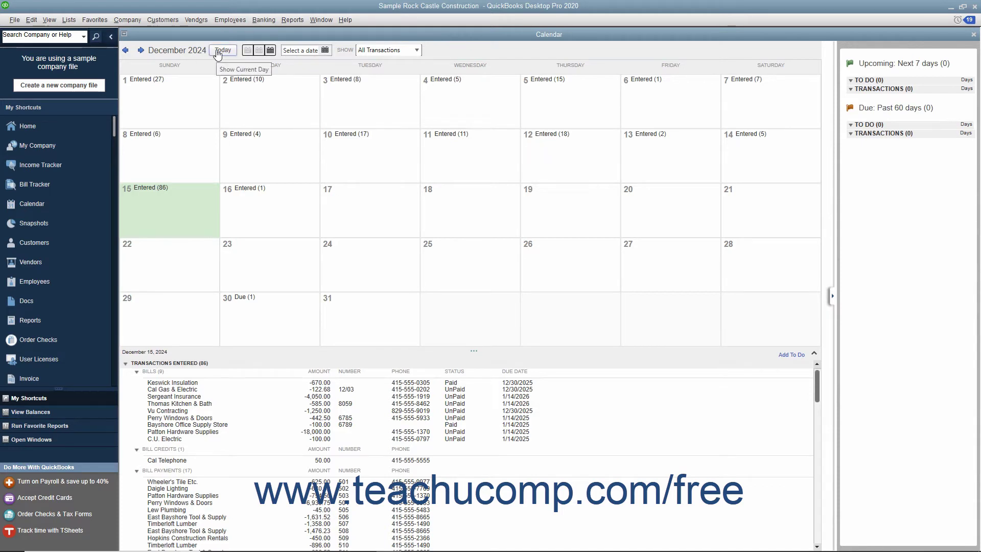
click(222, 51)
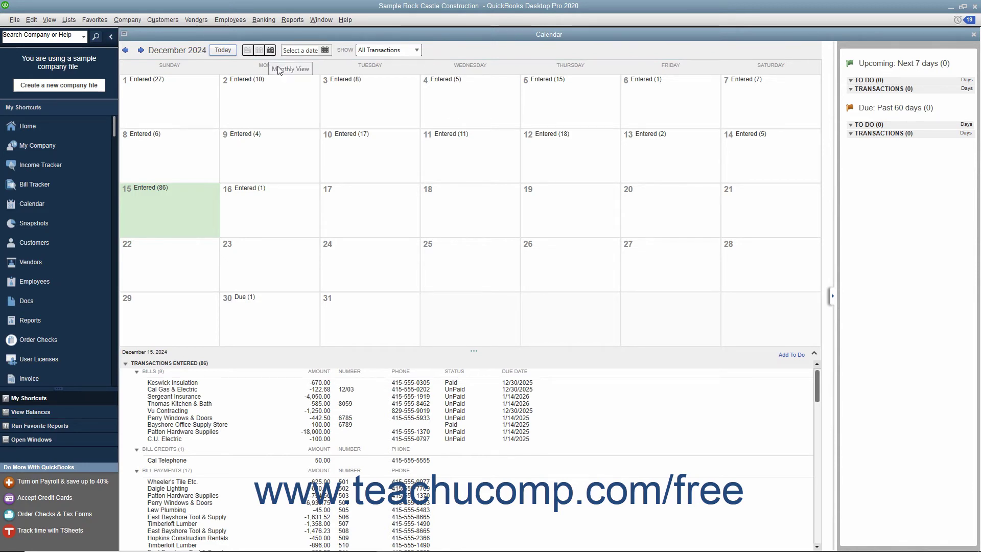
Show December 2's ten transactions, then pick 12/15/2024 in the date picker.
click(264, 116)
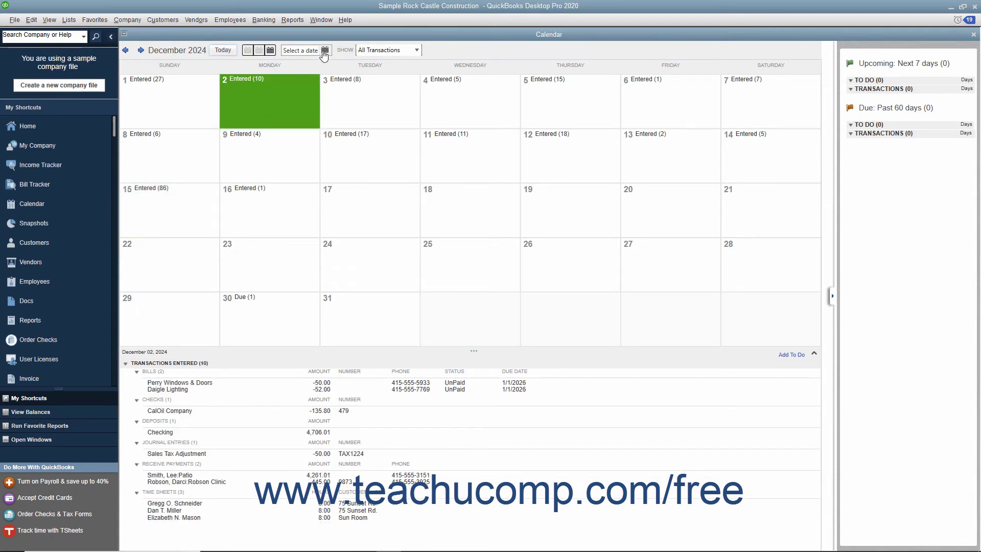
click(325, 51)
click(331, 126)
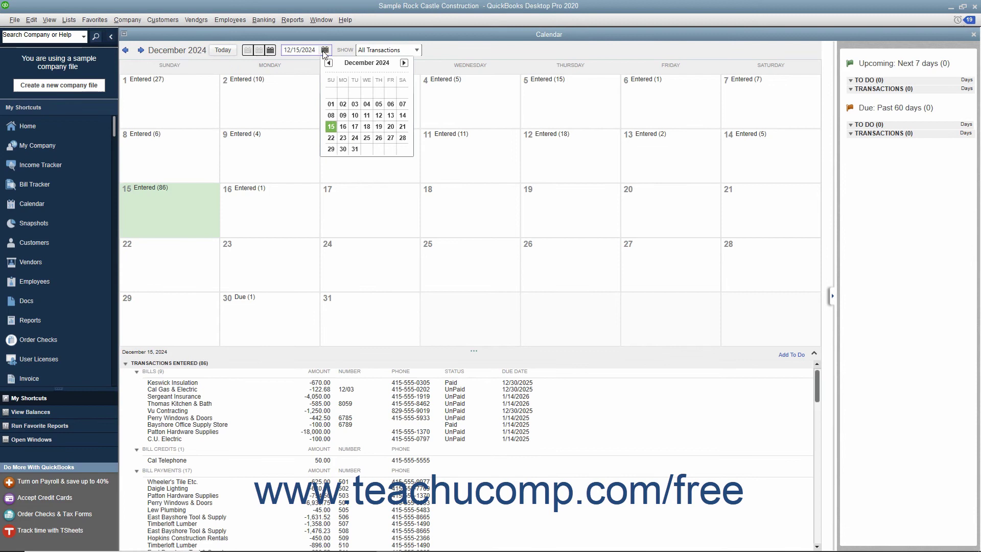
click(330, 126)
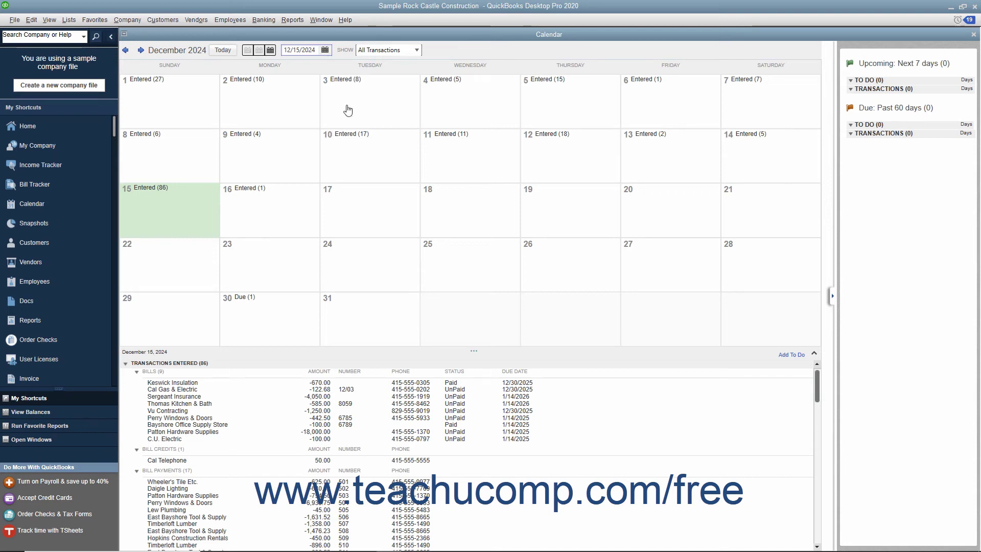
click(418, 51)
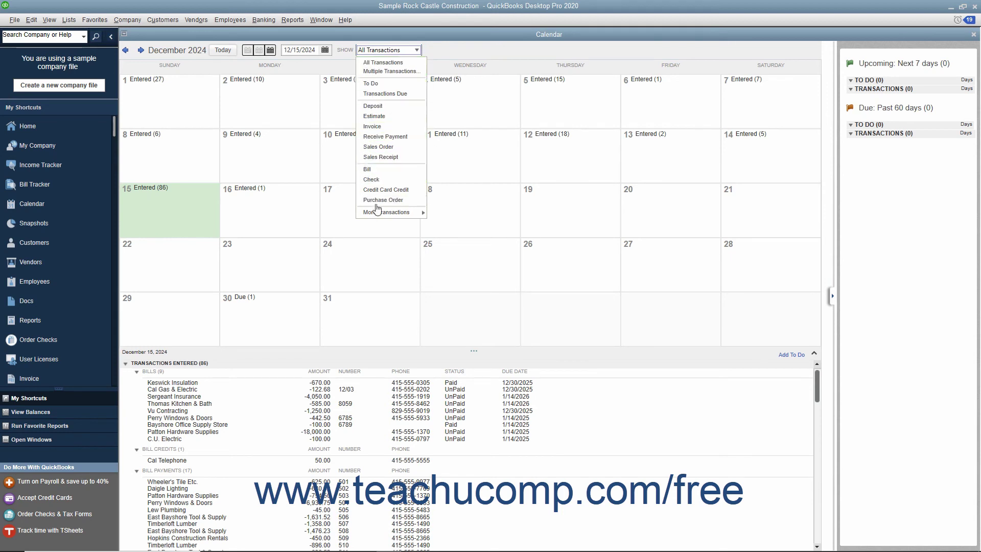
click(426, 52)
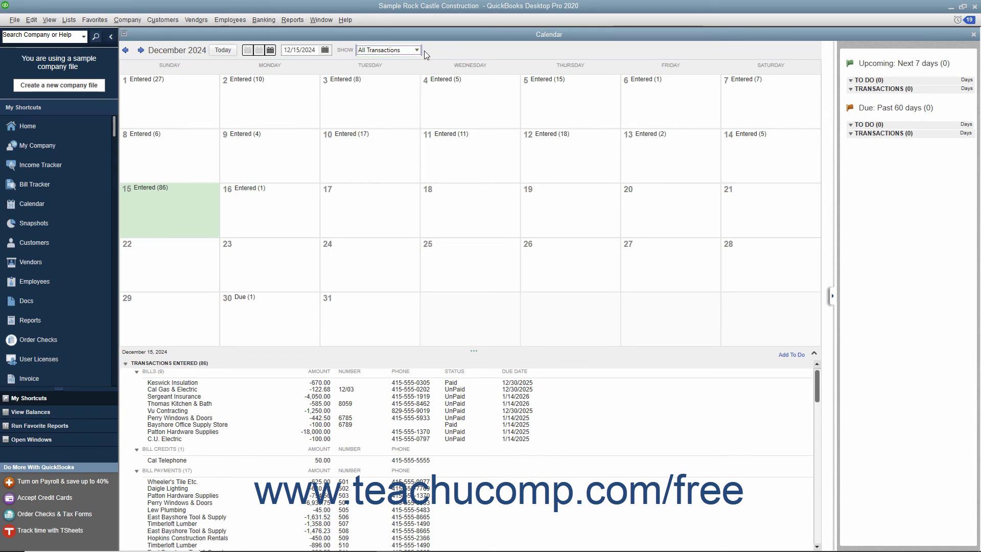
Close the Calendar window, returning to the sample company's Home page.
click(974, 37)
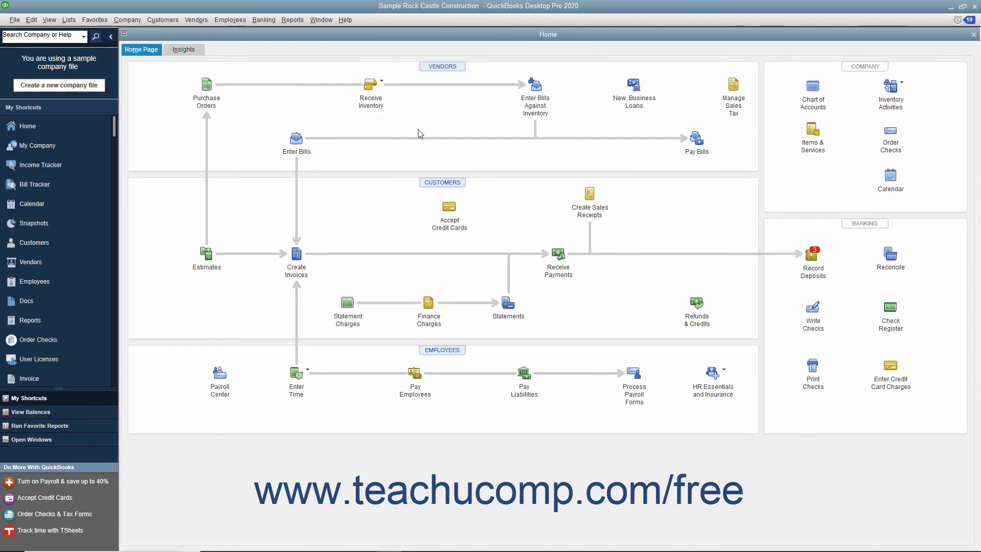